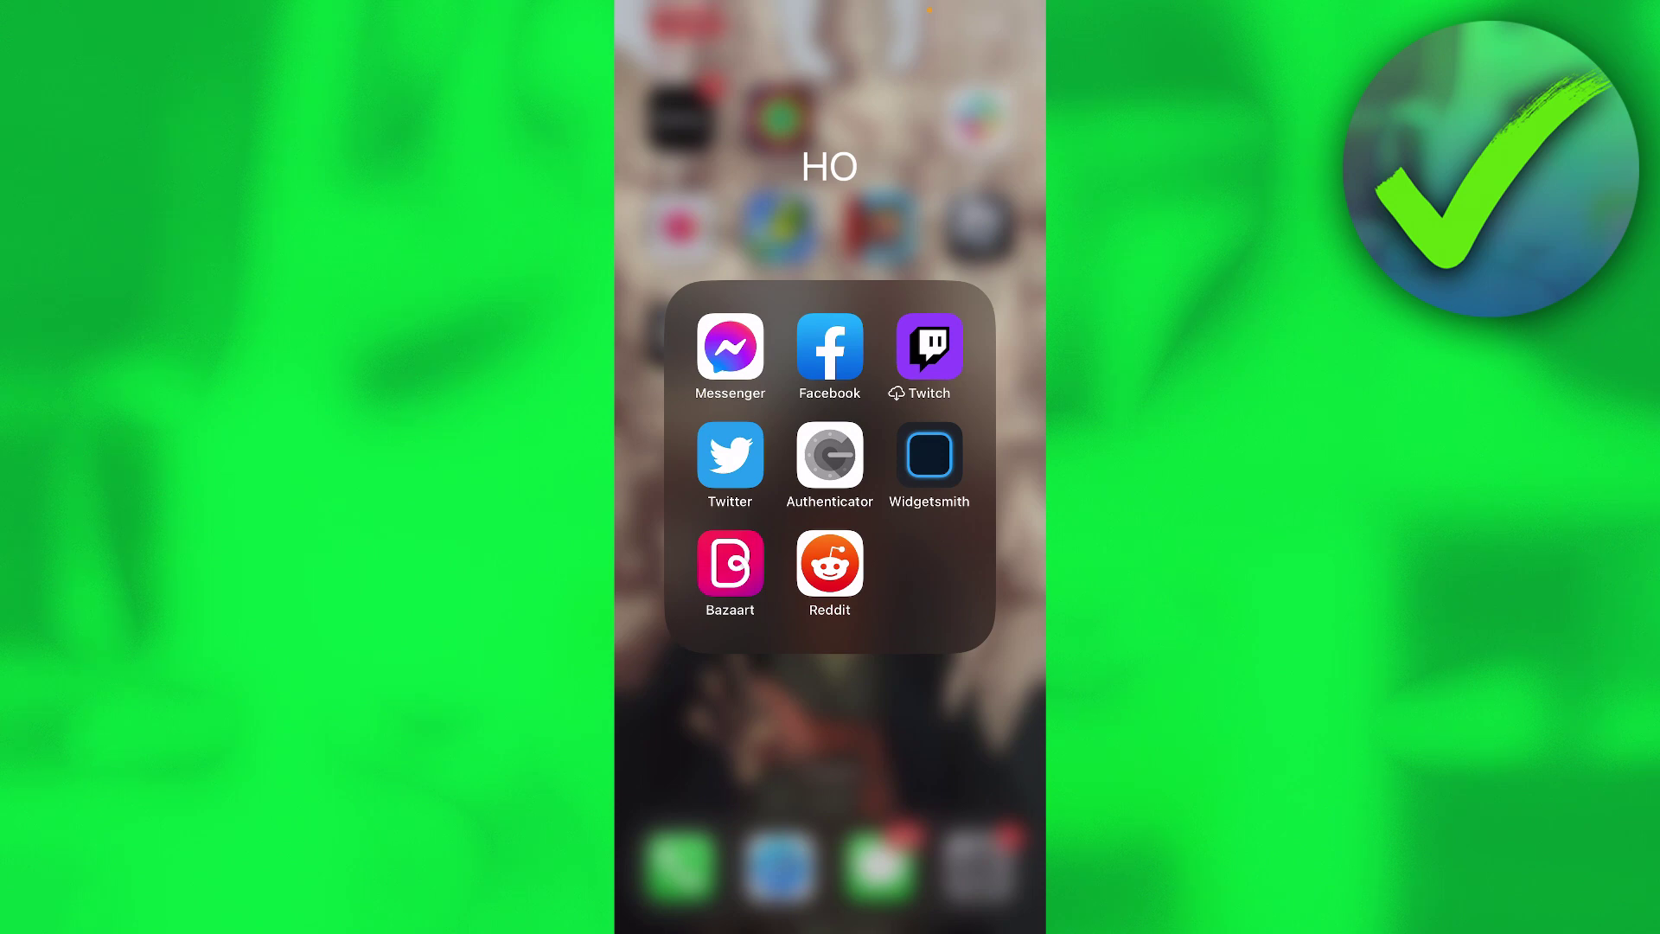
Launch Messenger from the Home Screen folder and dismiss the 'Page's messages now available' notice.
click(730, 346)
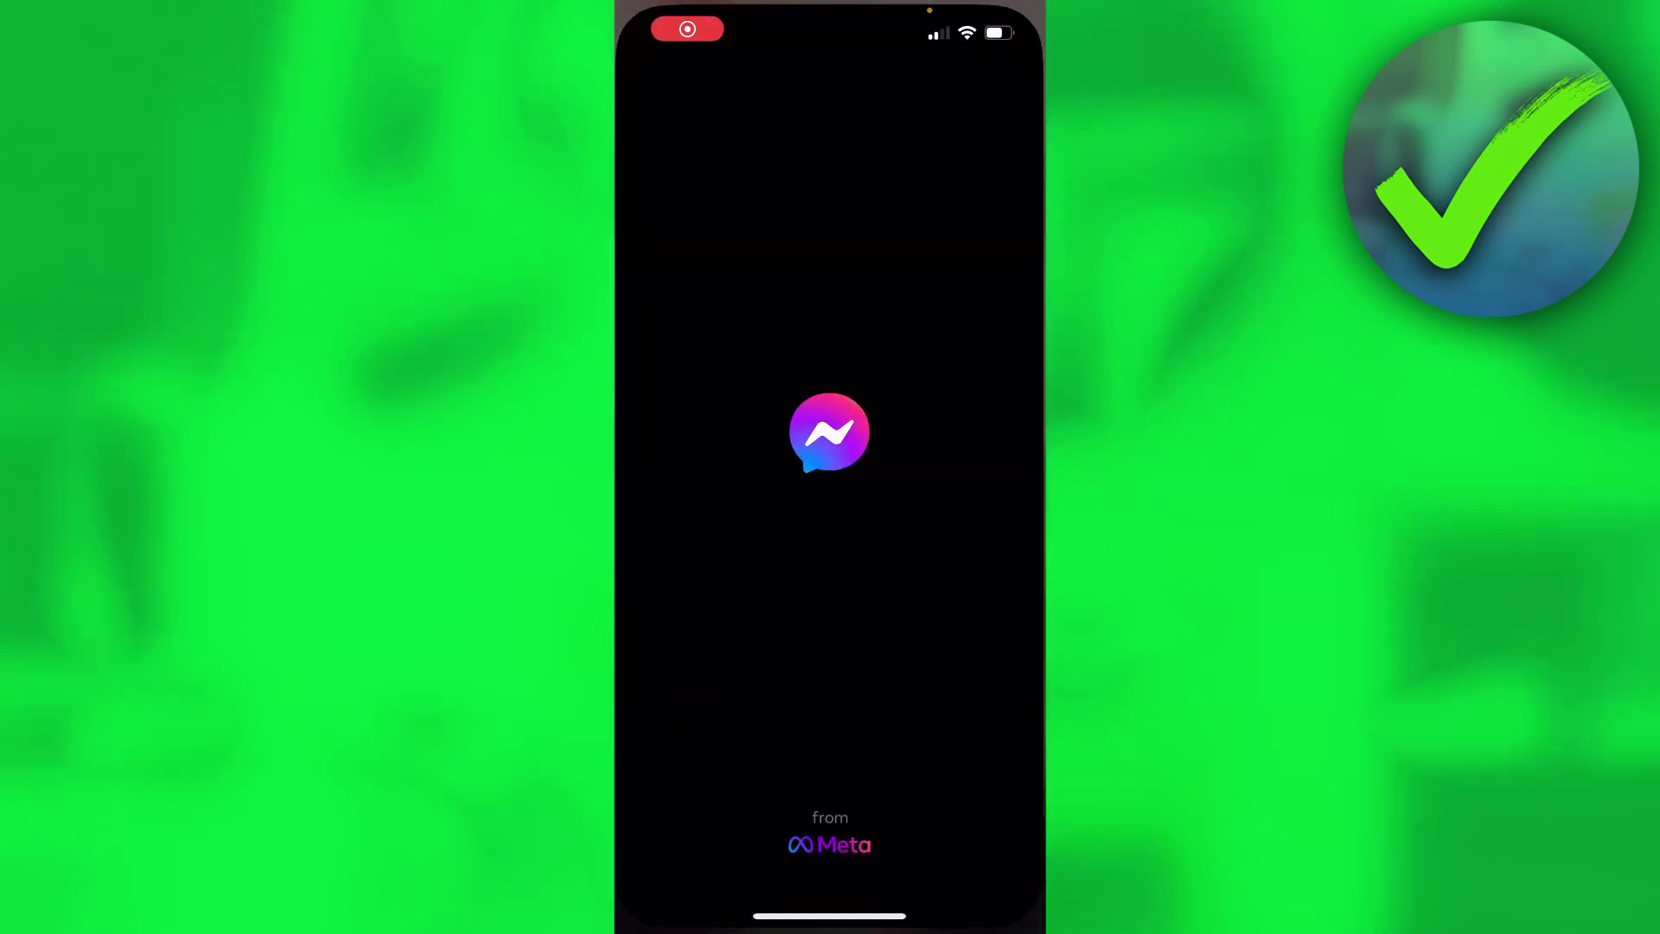
click(831, 854)
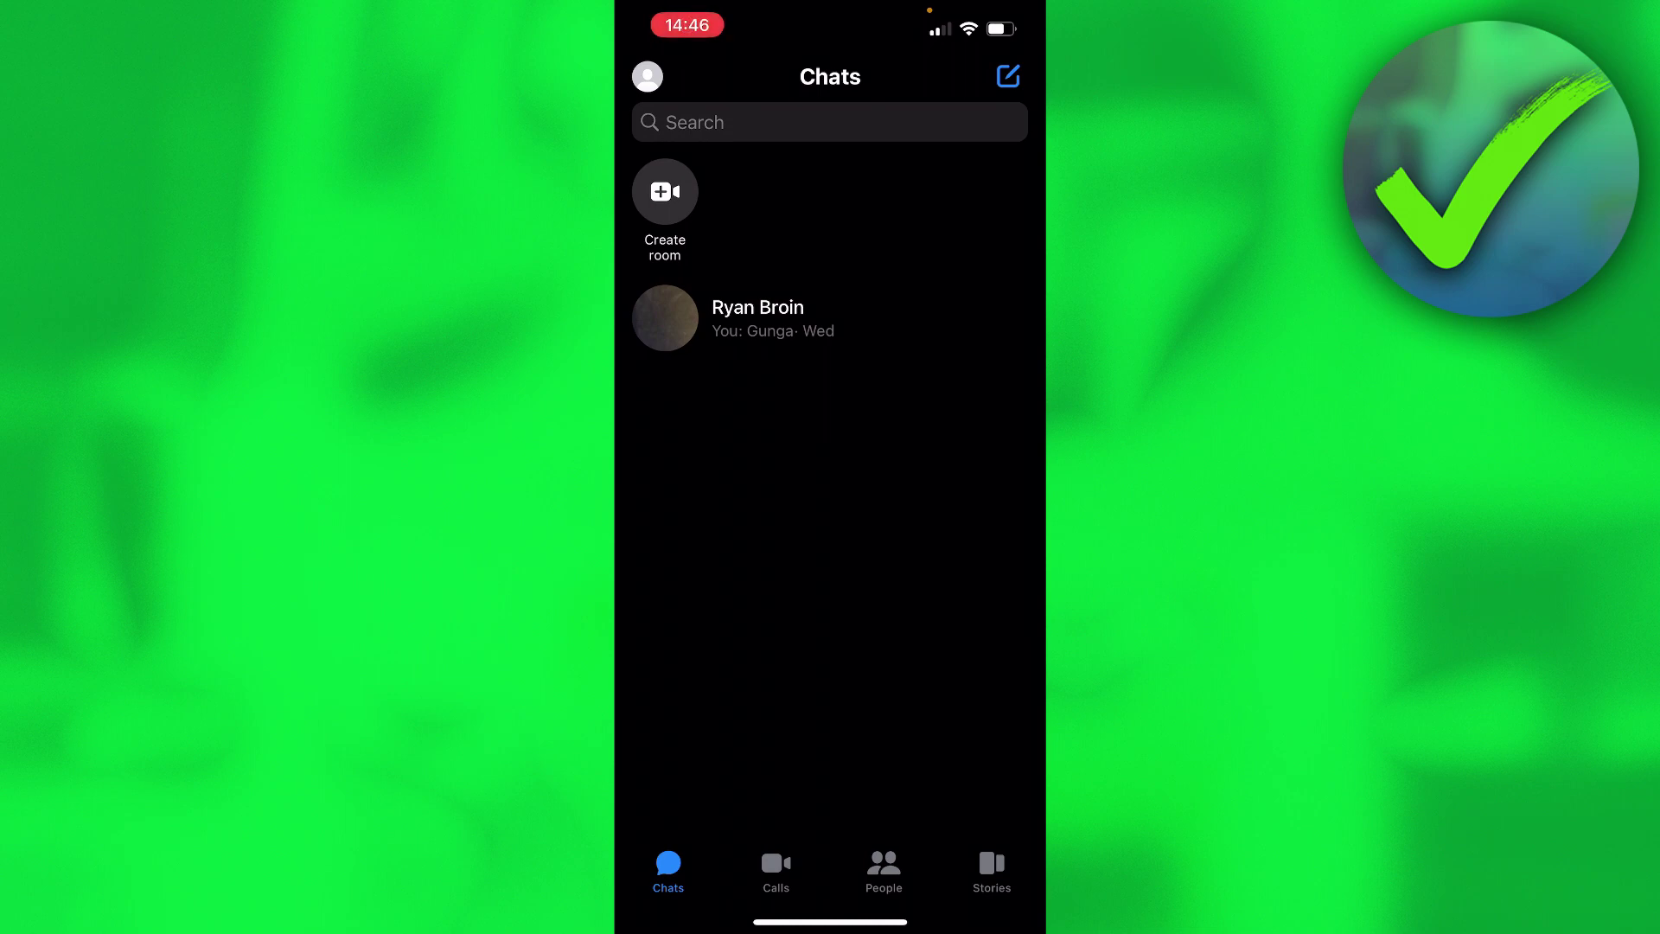
Open Message requests from the profile avatar's settings menu.
click(647, 77)
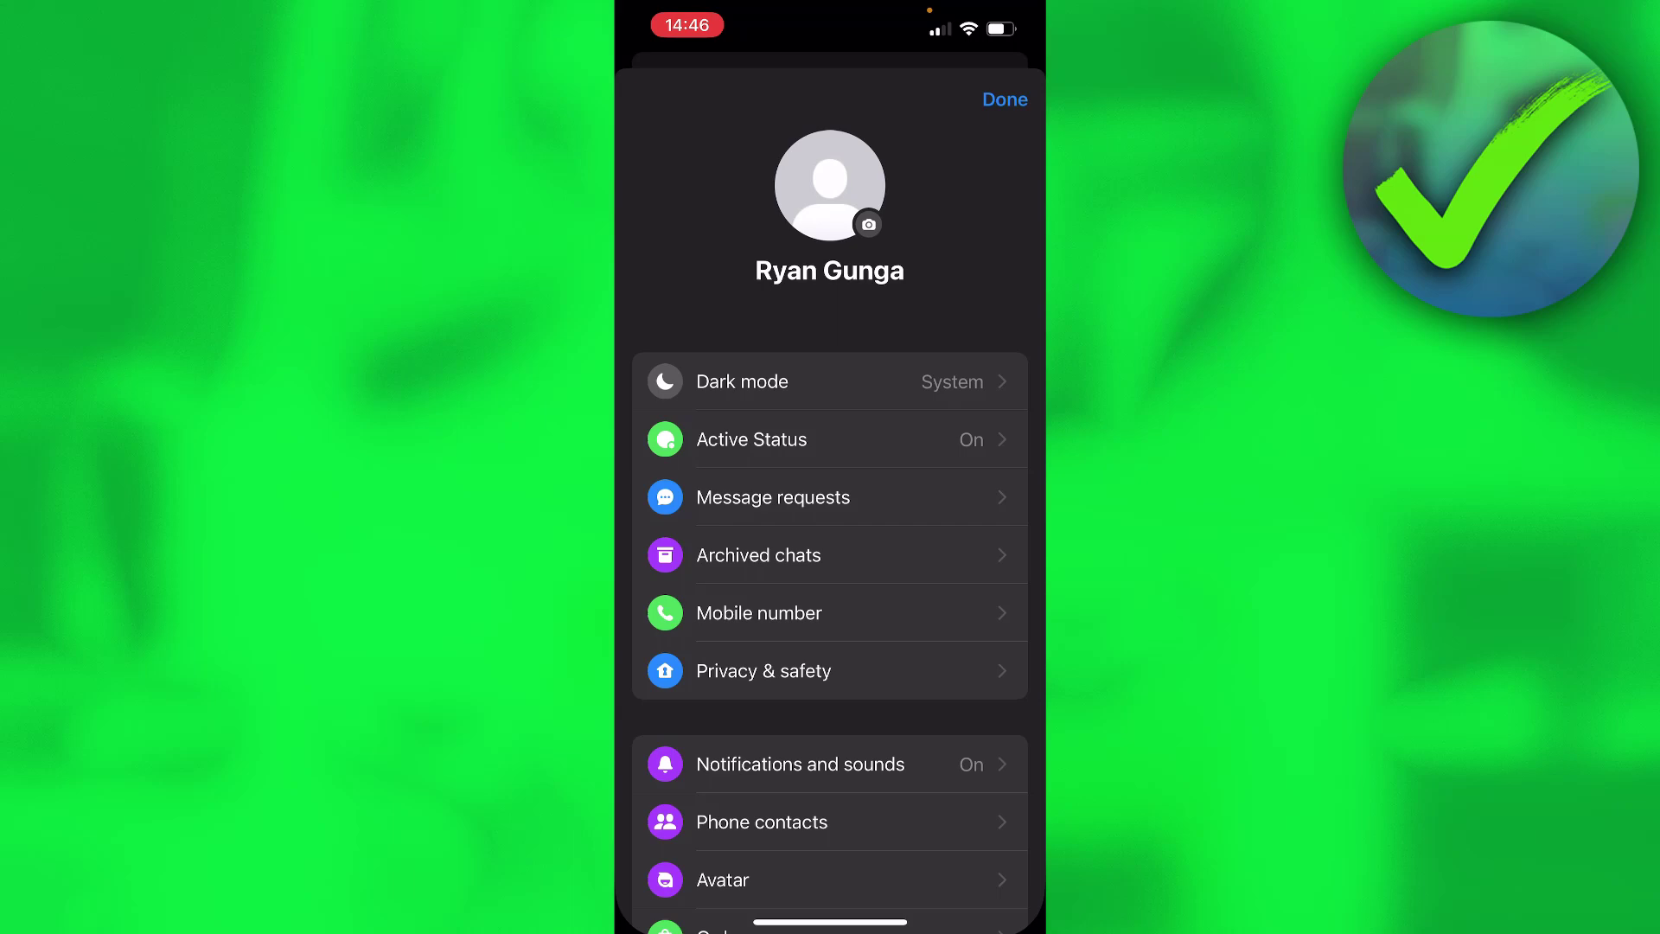
scroll(830, 519, down, 2)
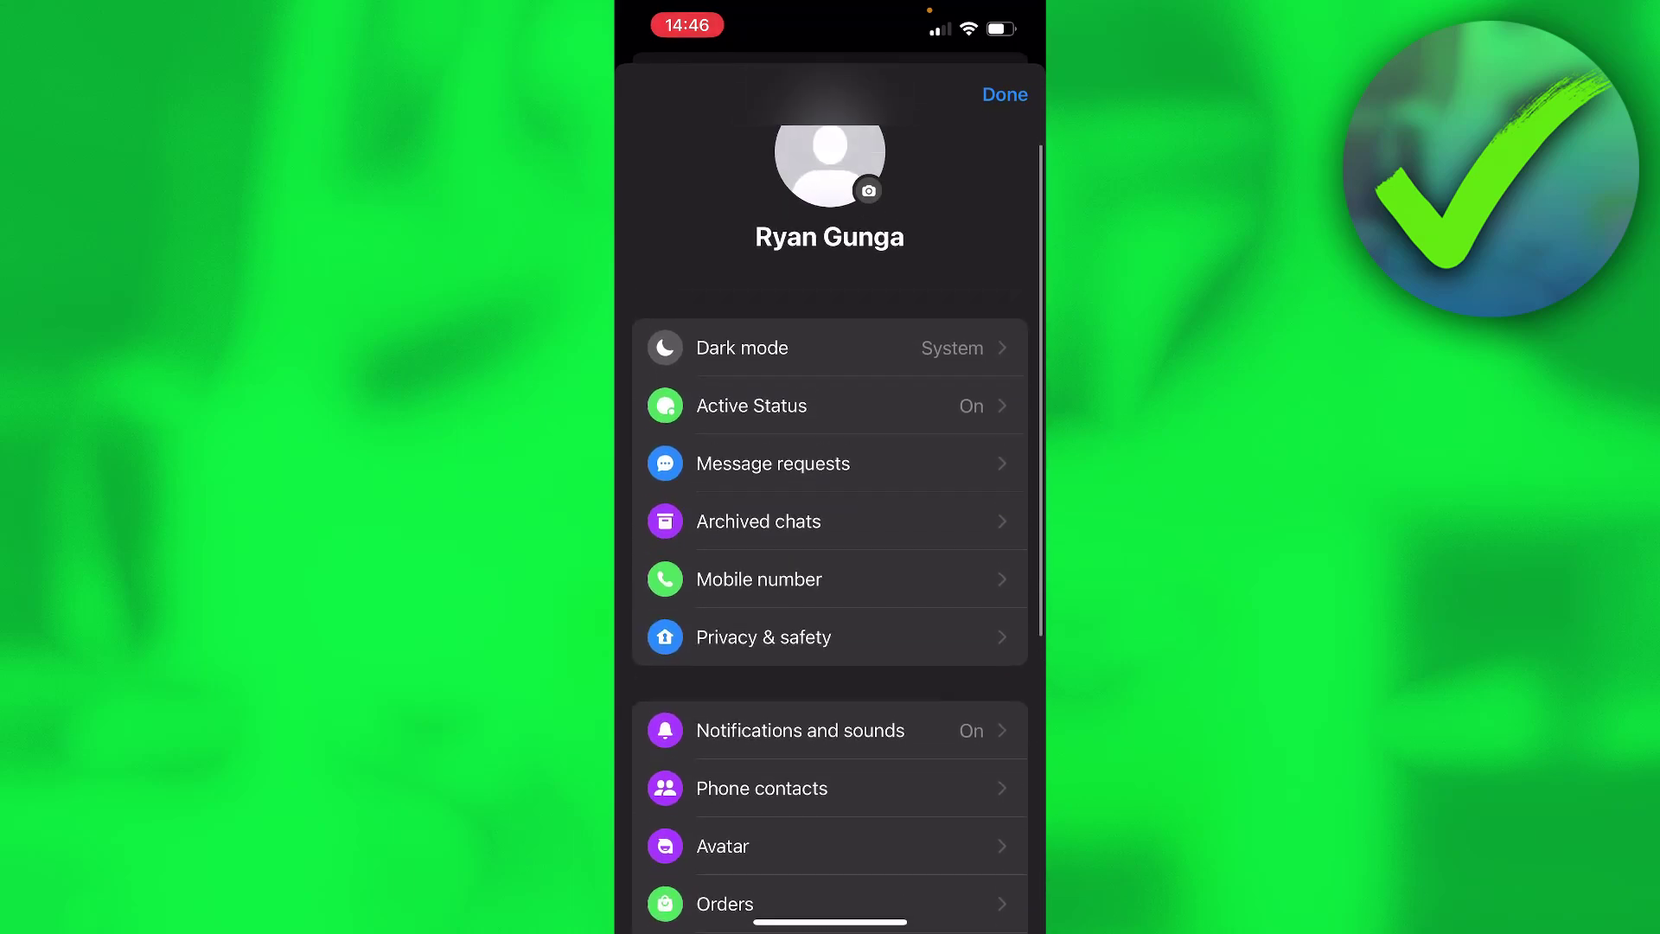
scroll(831, 518, down, 5)
scroll(831, 520, up, 5)
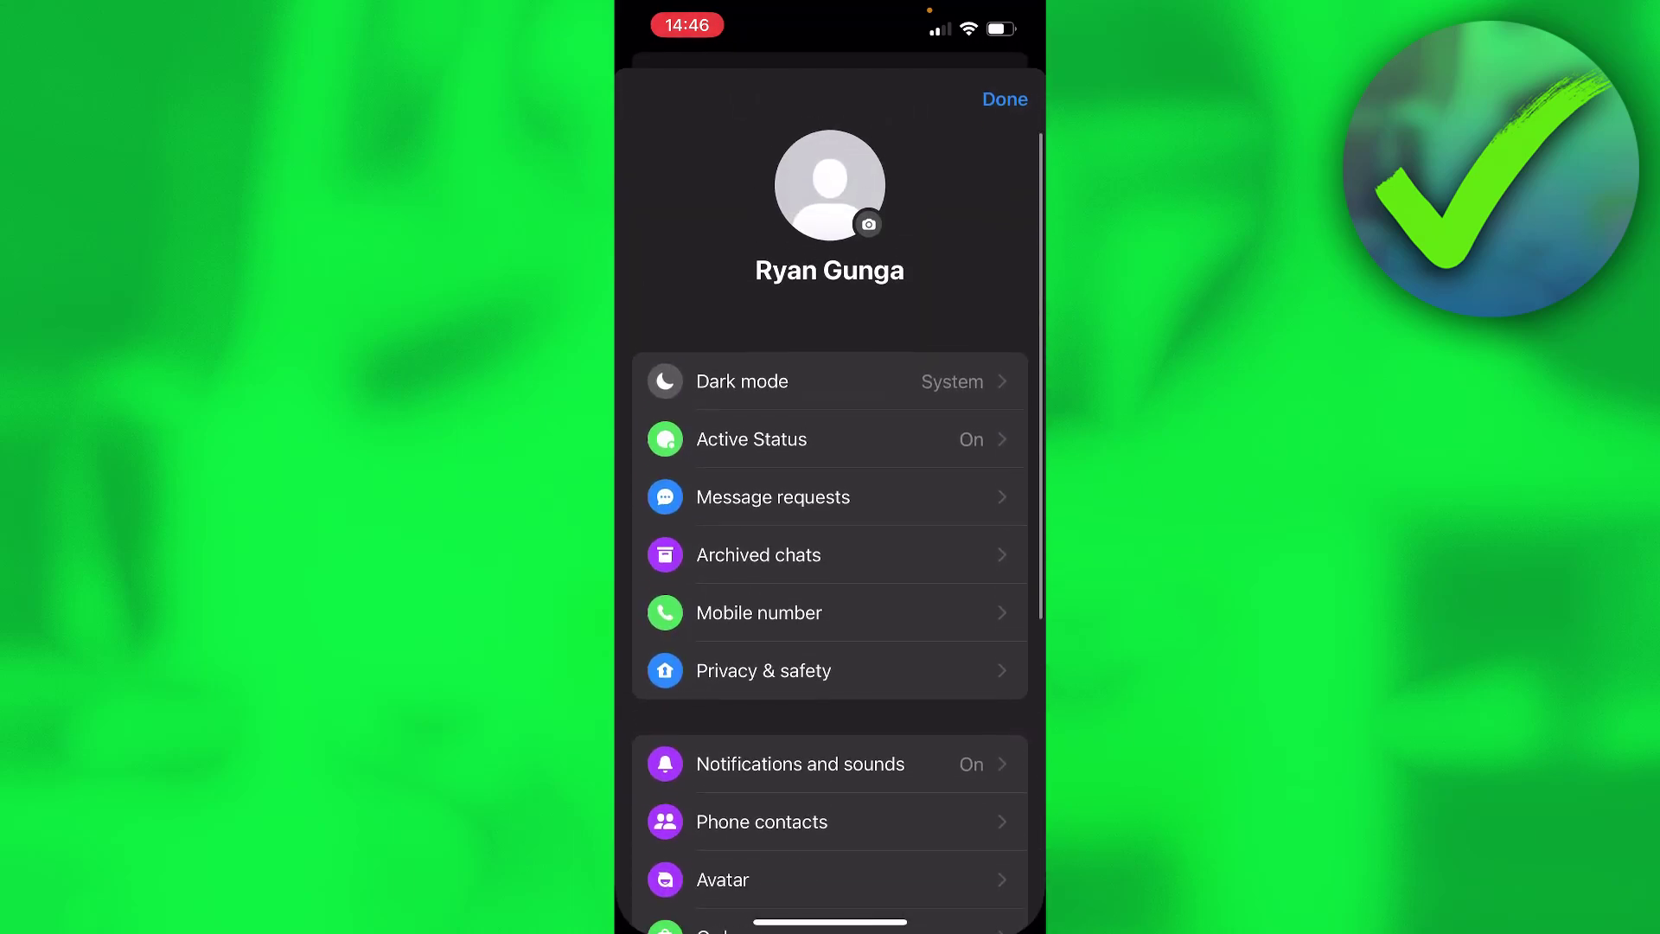
click(773, 492)
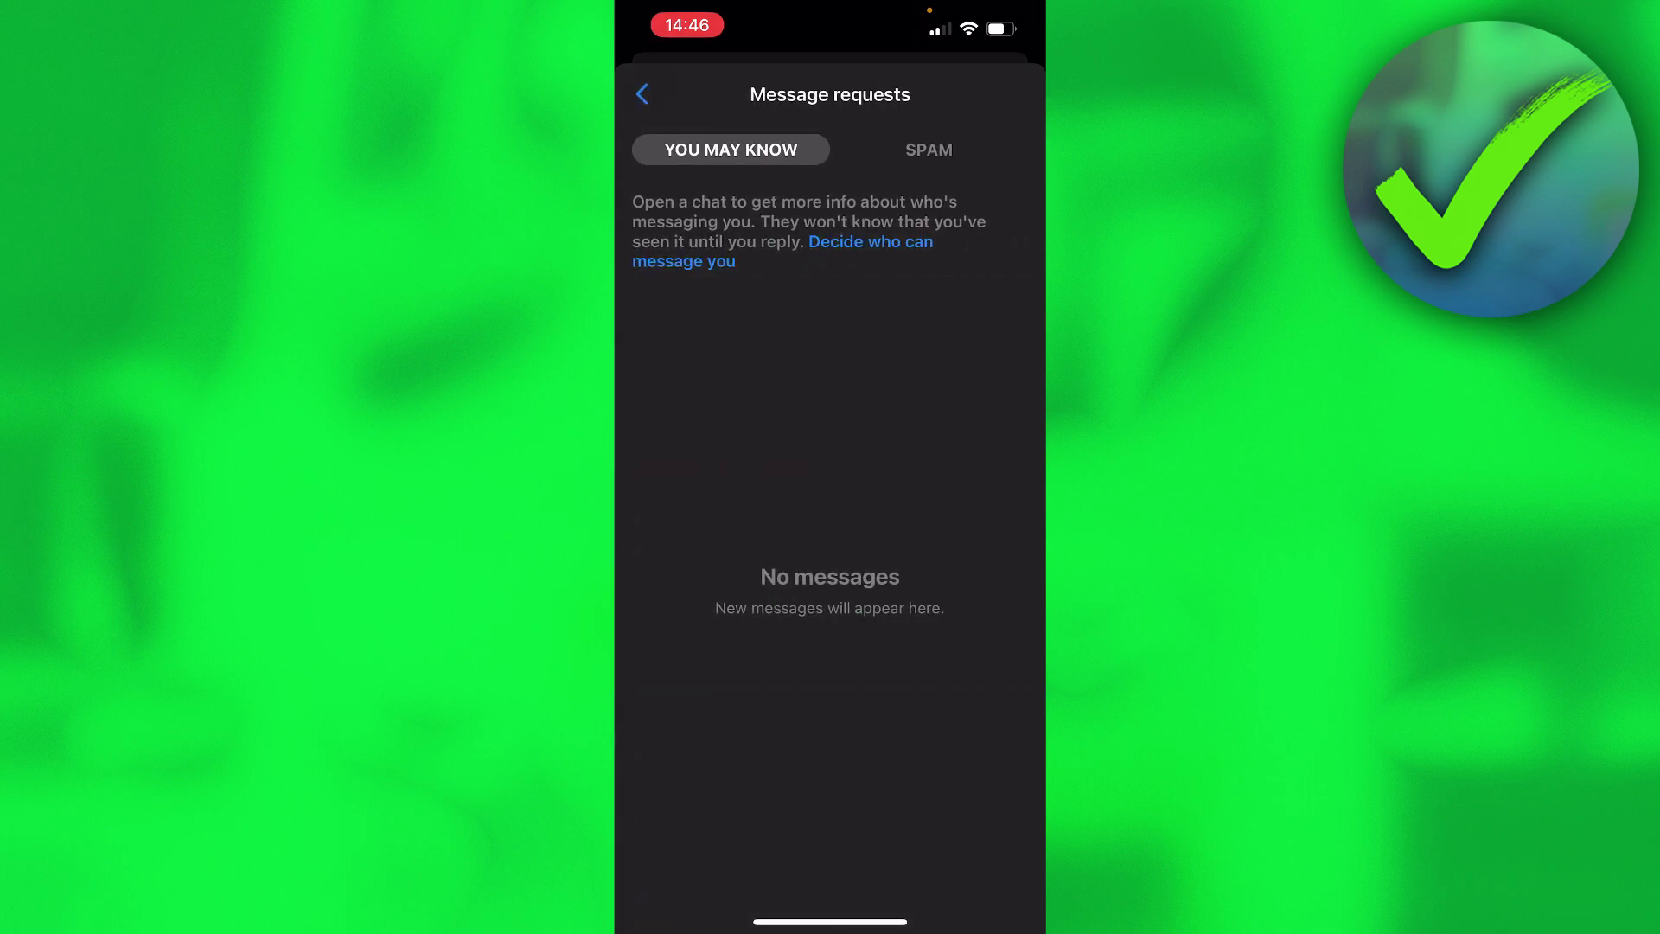
Check that the You May Know and Spam request tabs are both empty, then return to settings and tap Done.
click(929, 150)
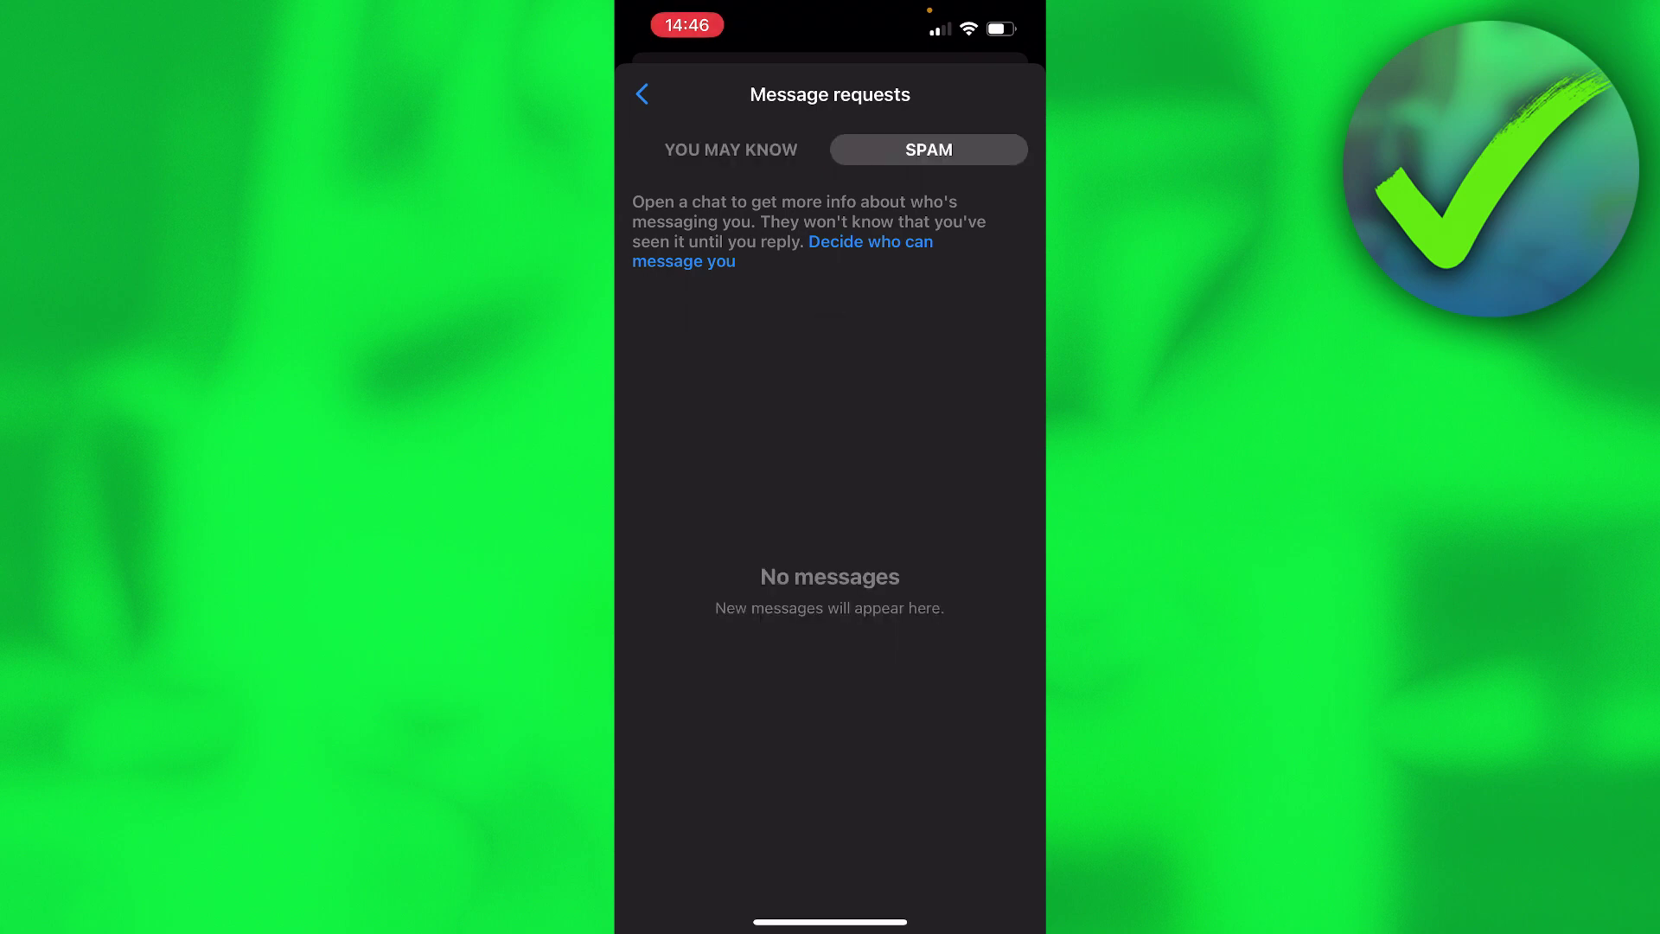
click(731, 150)
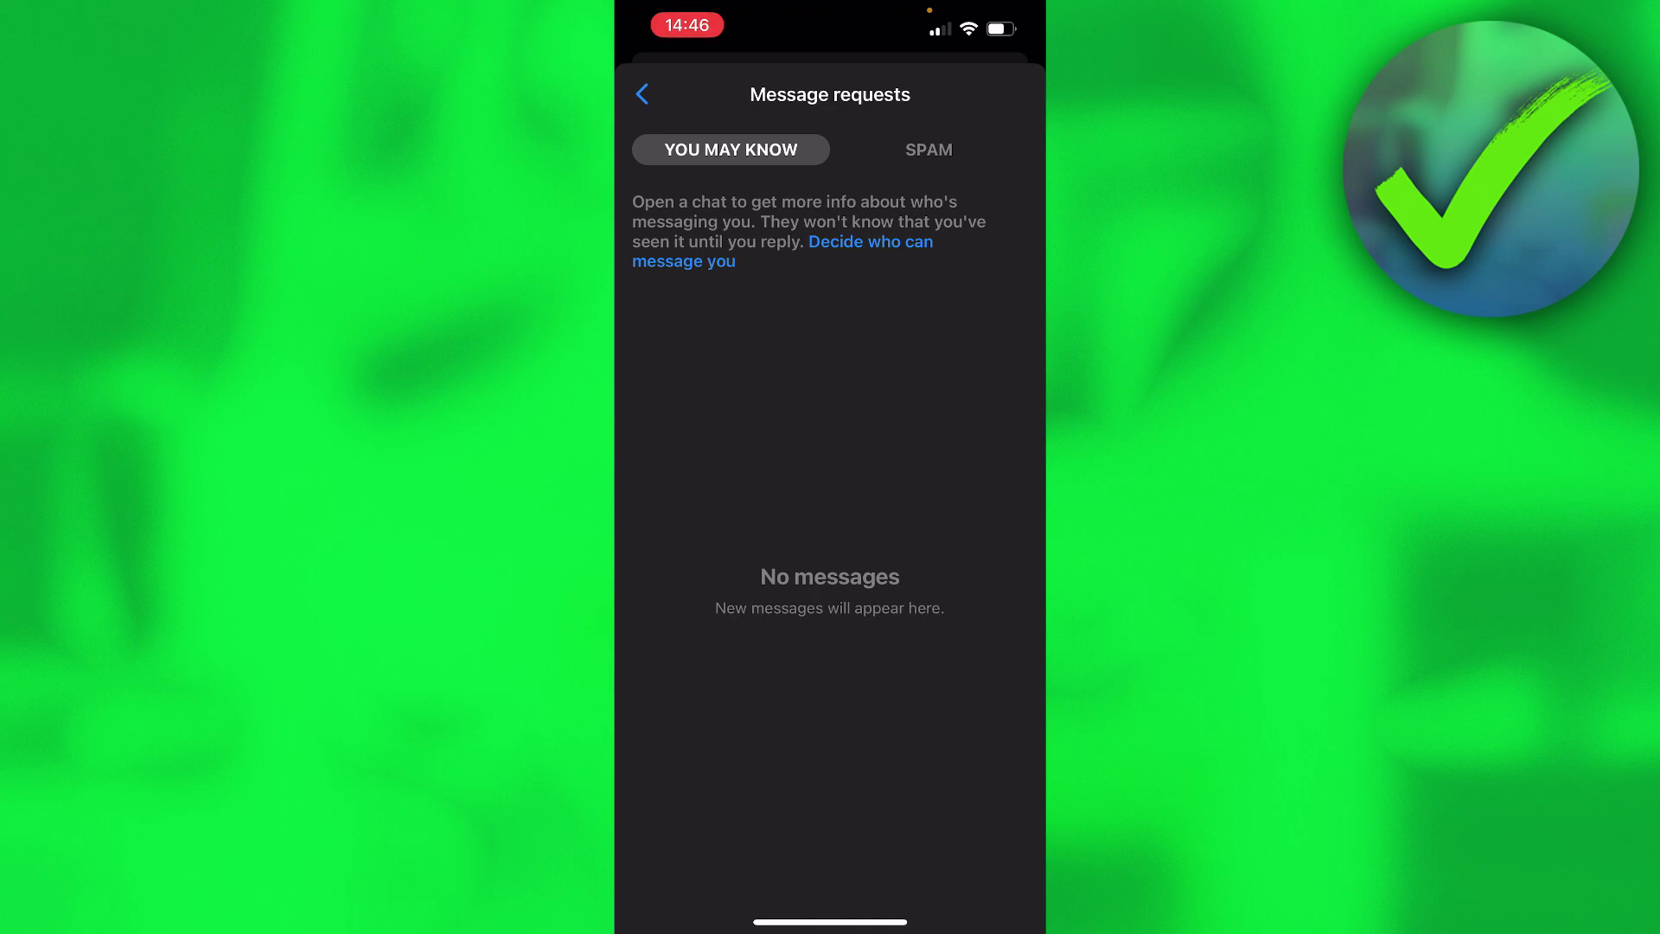
click(929, 150)
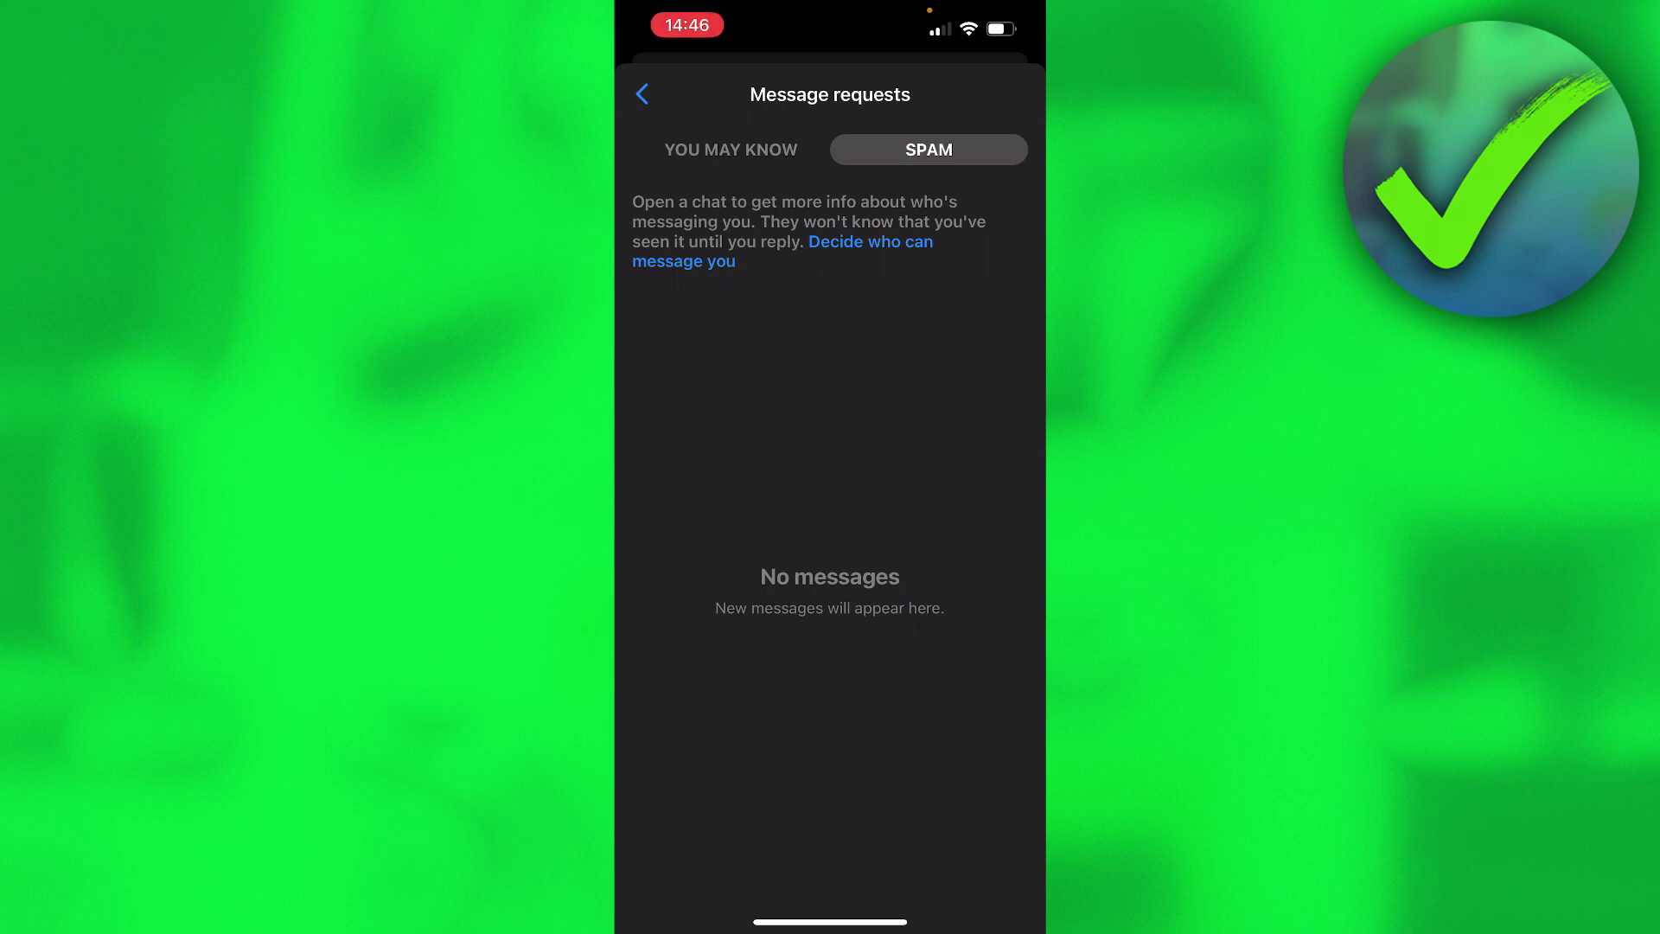
click(730, 149)
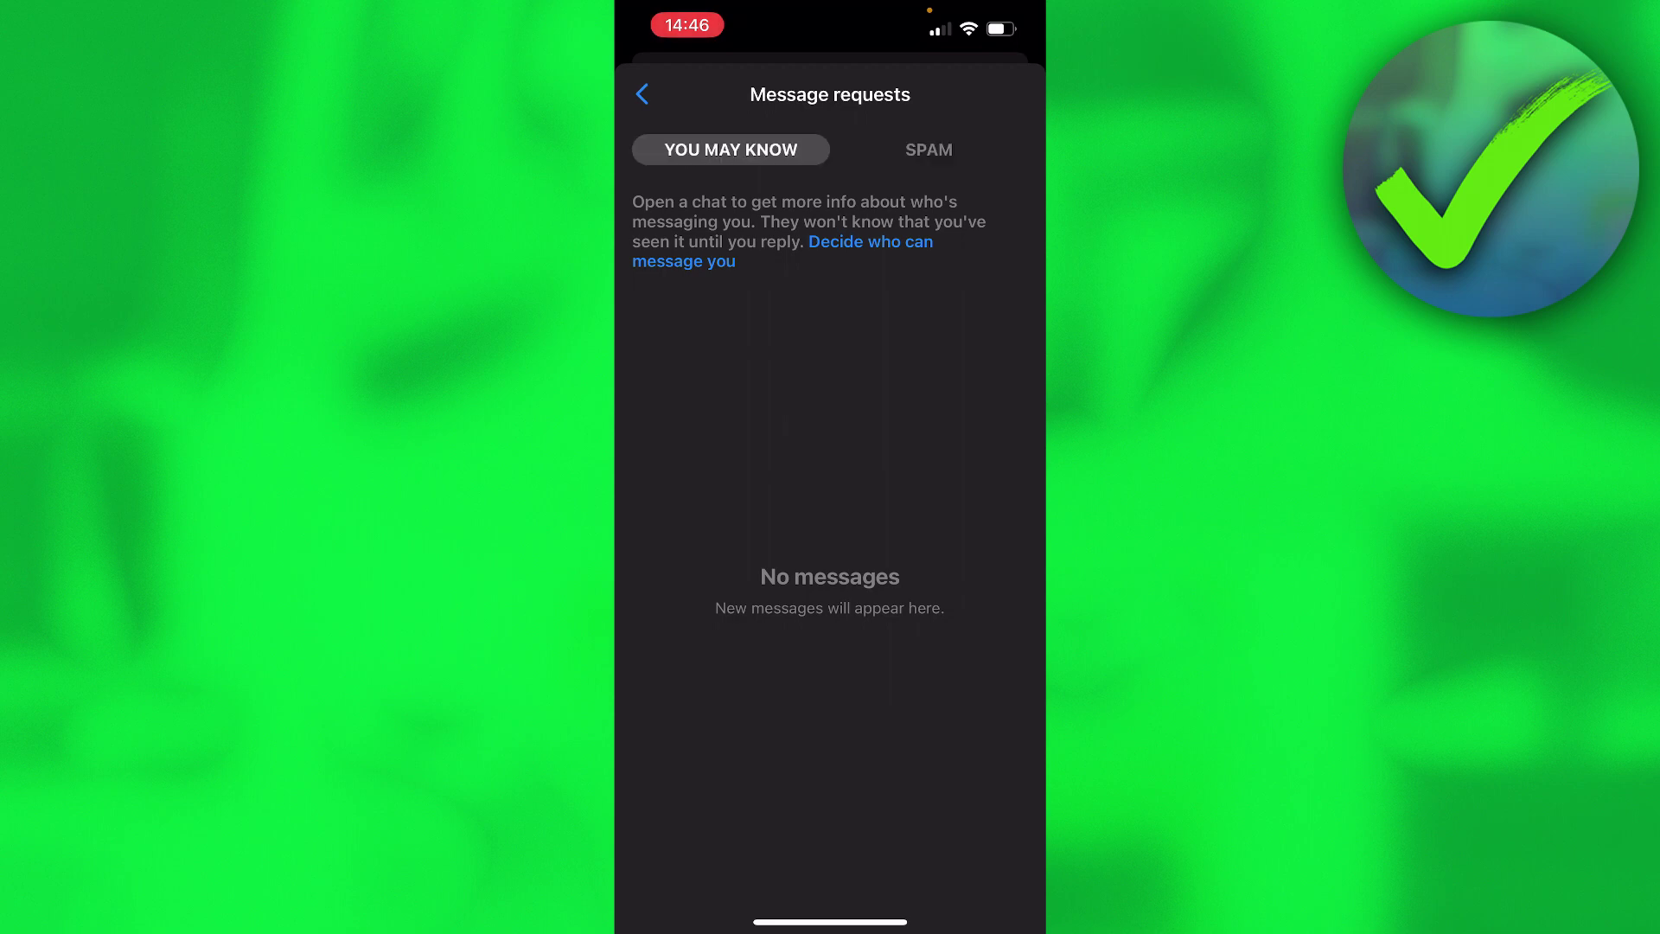
click(929, 148)
click(643, 94)
click(1004, 94)
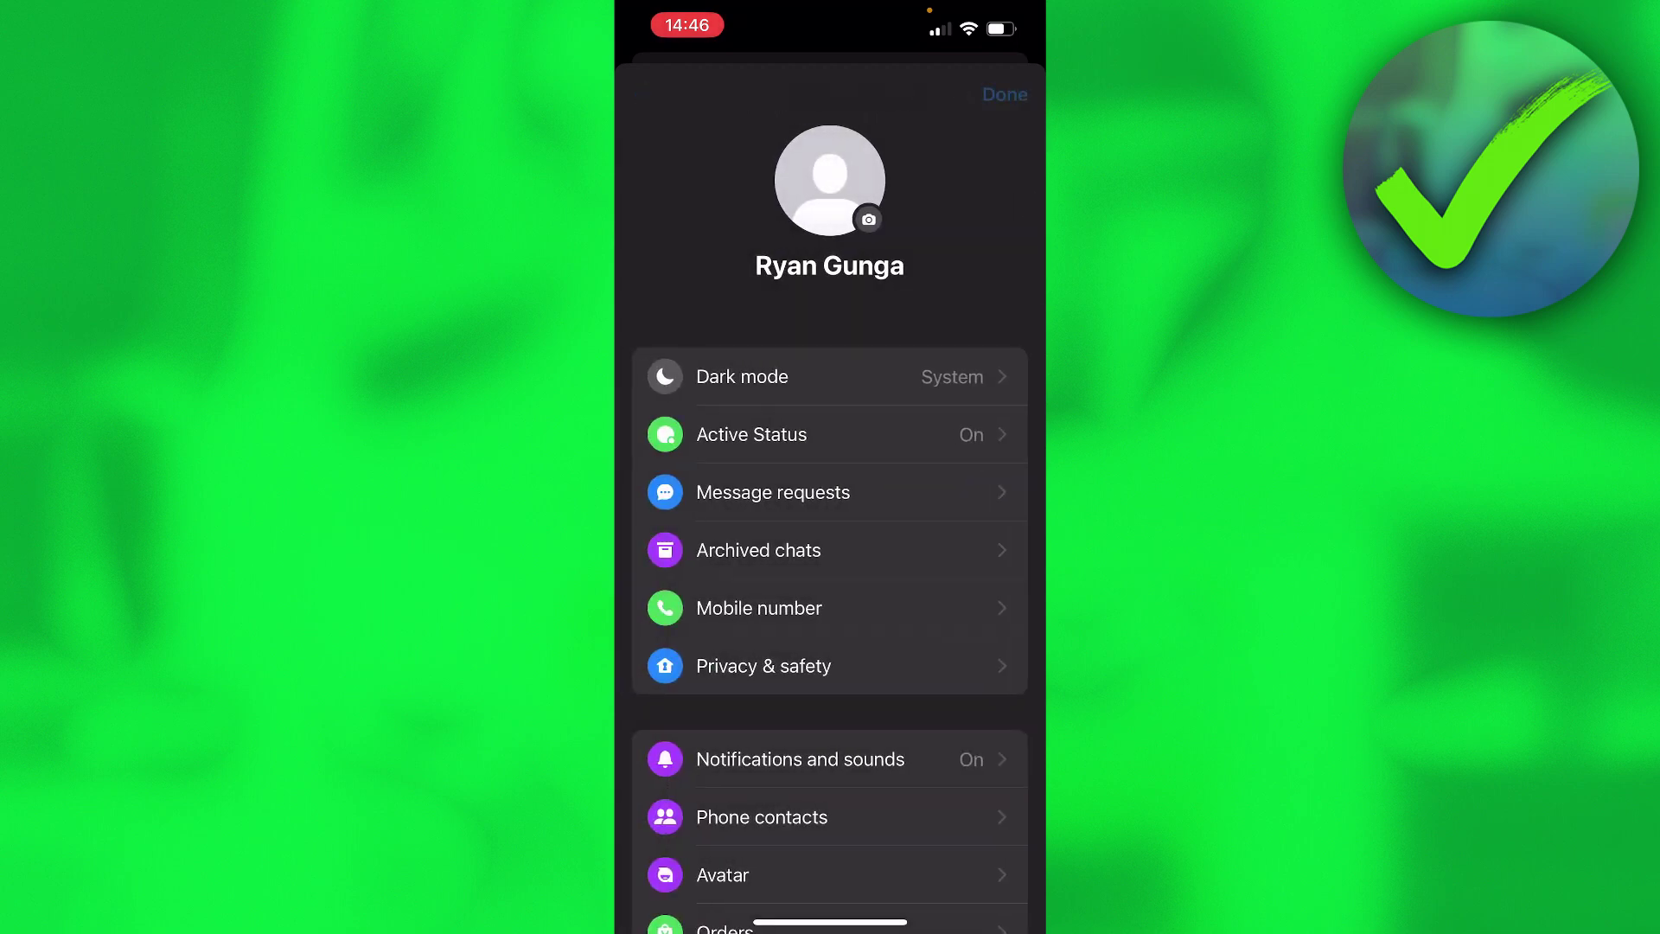